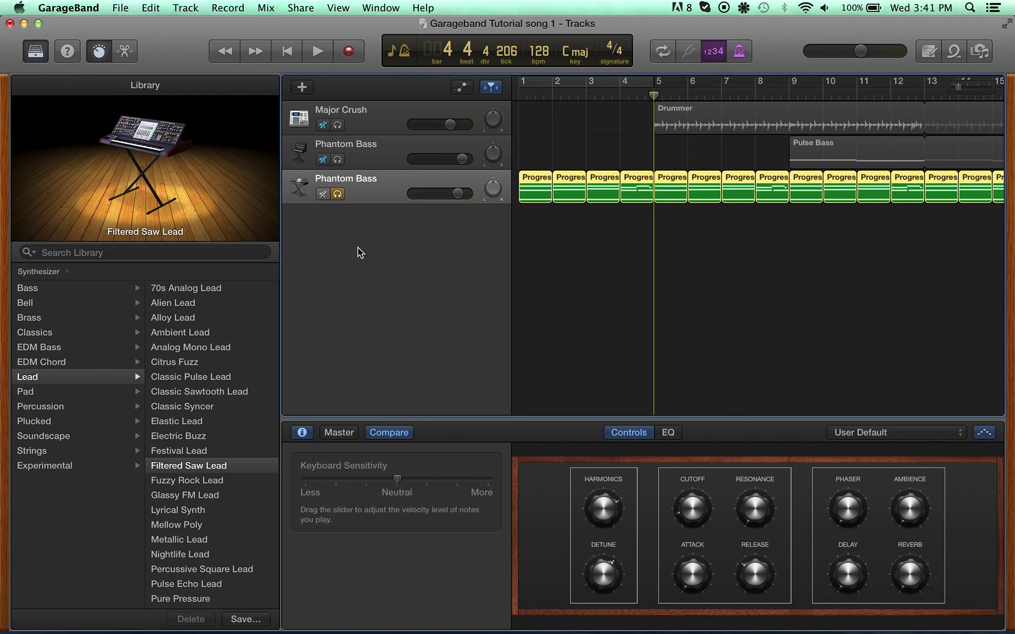
- Move the playhead back to bar 1 of the tutorial song
left_click(515, 92)
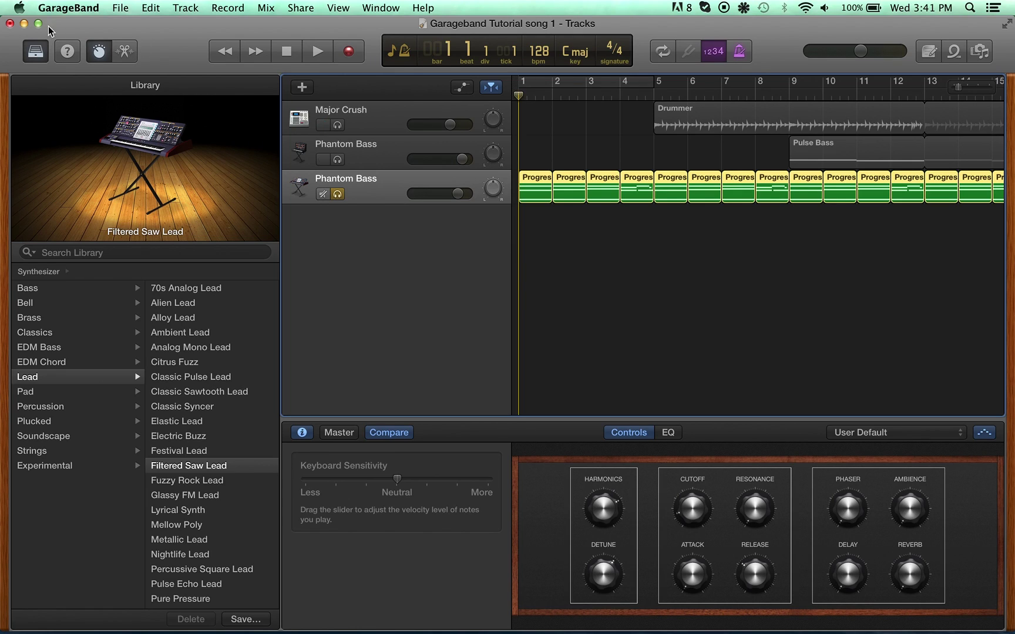
- Turn on Audio Units and Global Echo and Reverb in the Audio/MIDI preferences
left_click(123, 7)
mouse_move(67, 7)
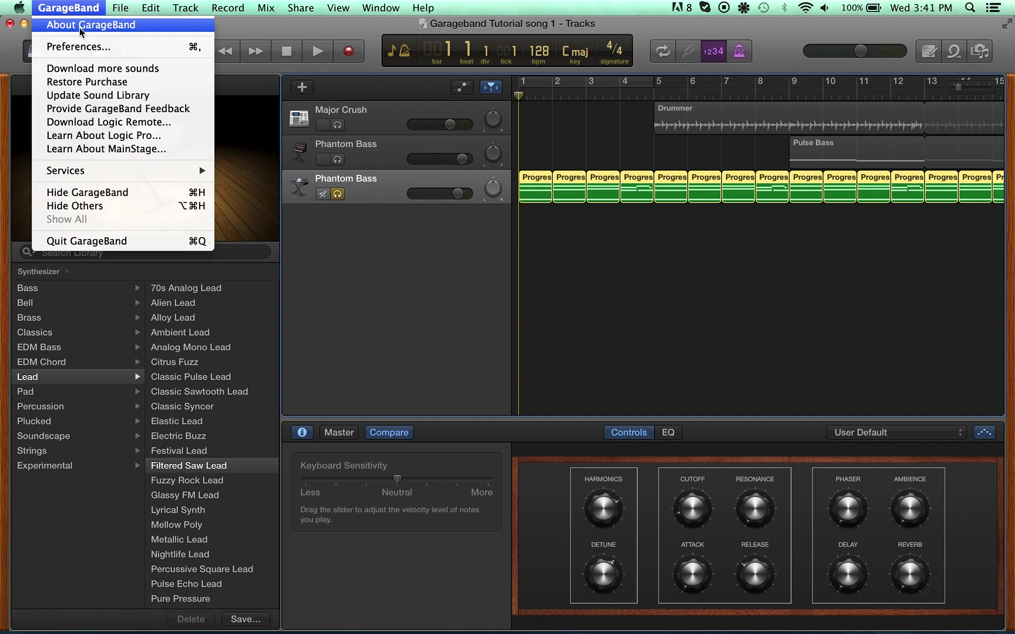
left_click(81, 51)
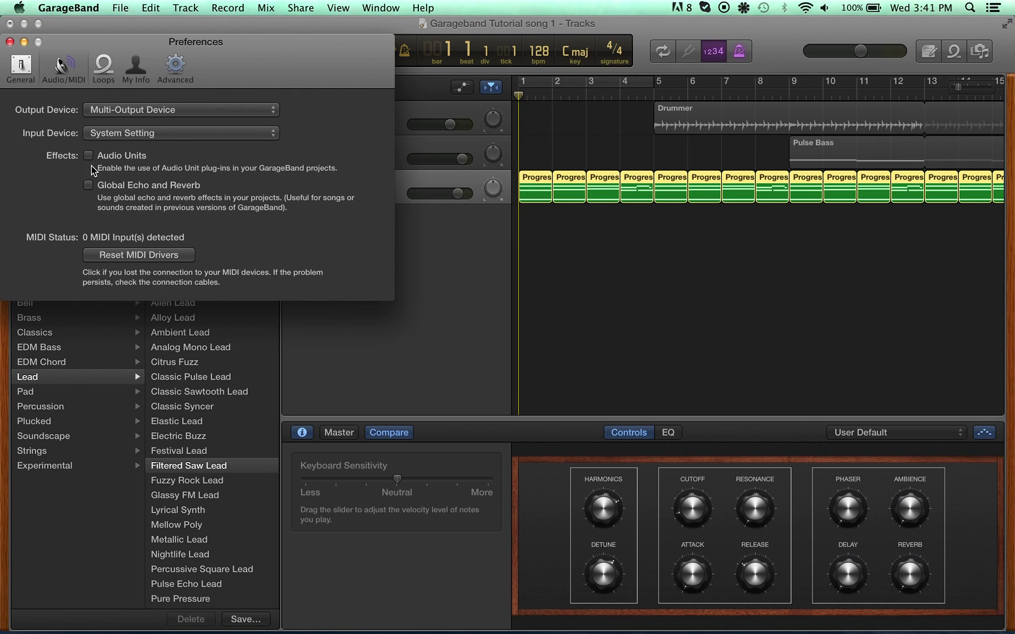
left_click(22, 70)
left_click(61, 66)
left_click(89, 156)
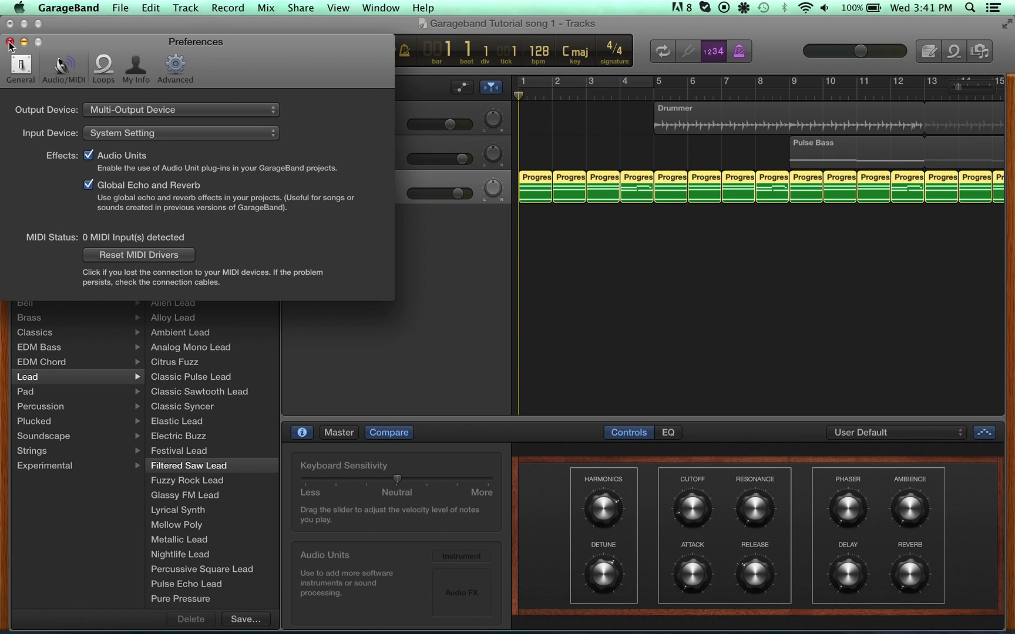
left_click(10, 42)
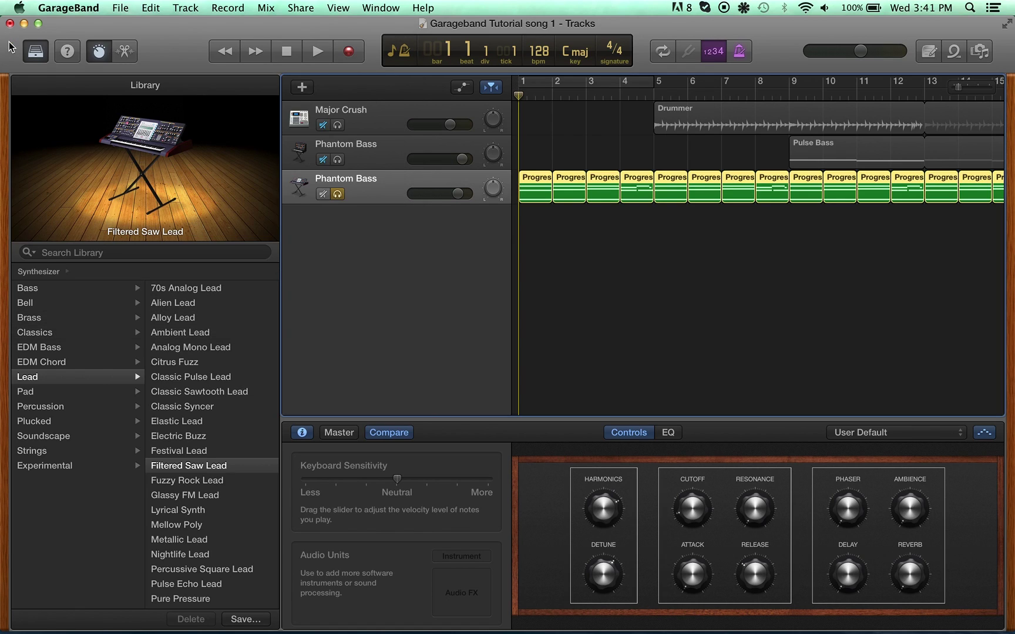
- Play the song and raise the Phantom Bass DELAY knob while listening
left_click(316, 52)
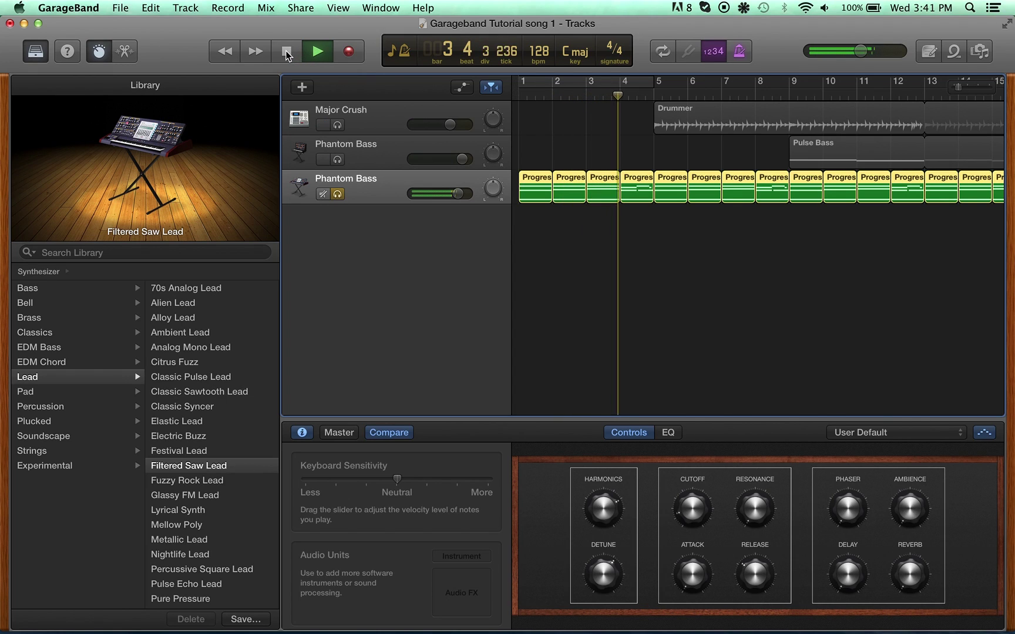
left_click(287, 52)
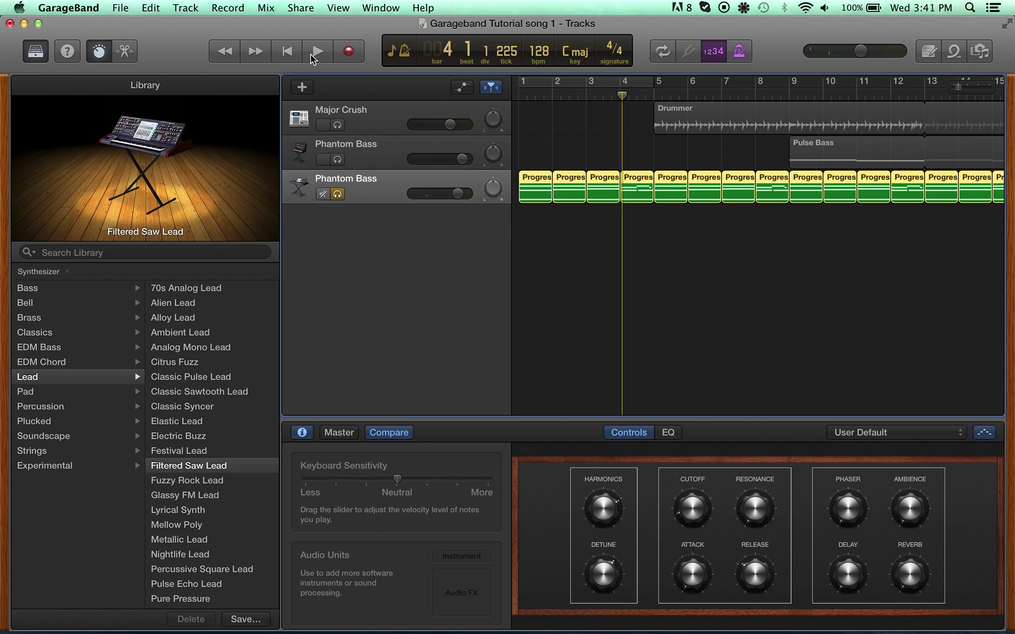
left_click(310, 54)
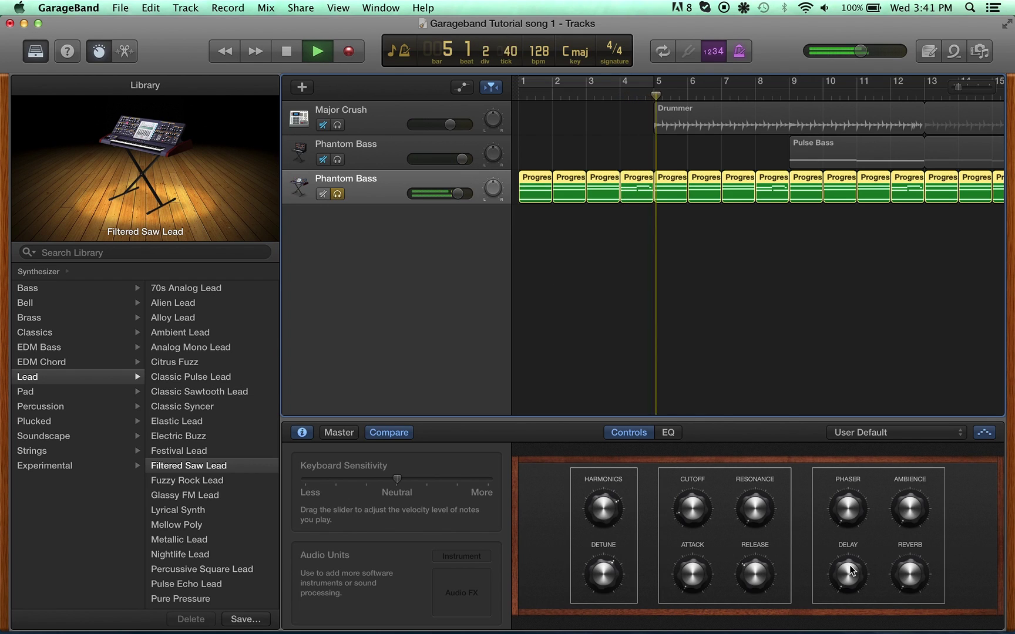
left_click_drag(840, 539, 835, 501)
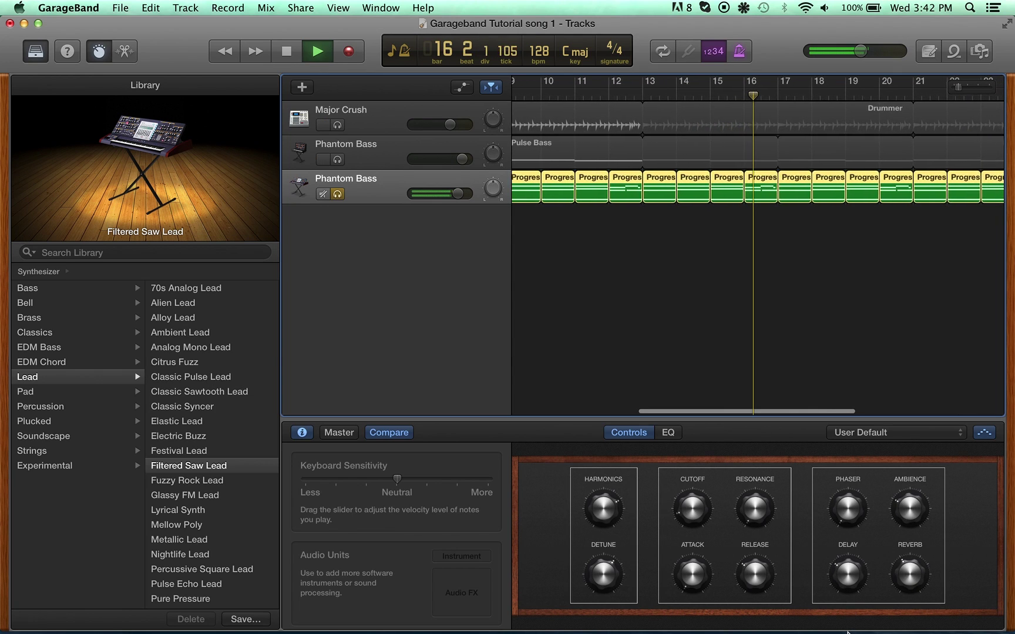
- Stop playback with the playhead back at bar 1, dismissing a stray menu
left_click(292, 51)
left_click(291, 51)
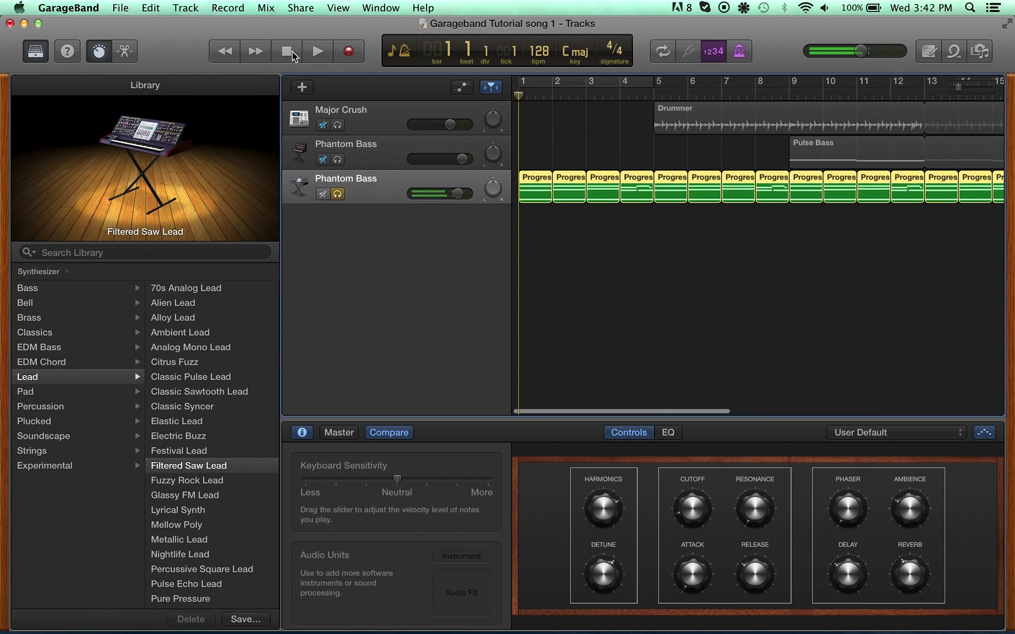
left_click(90, 10)
left_click(386, 307)
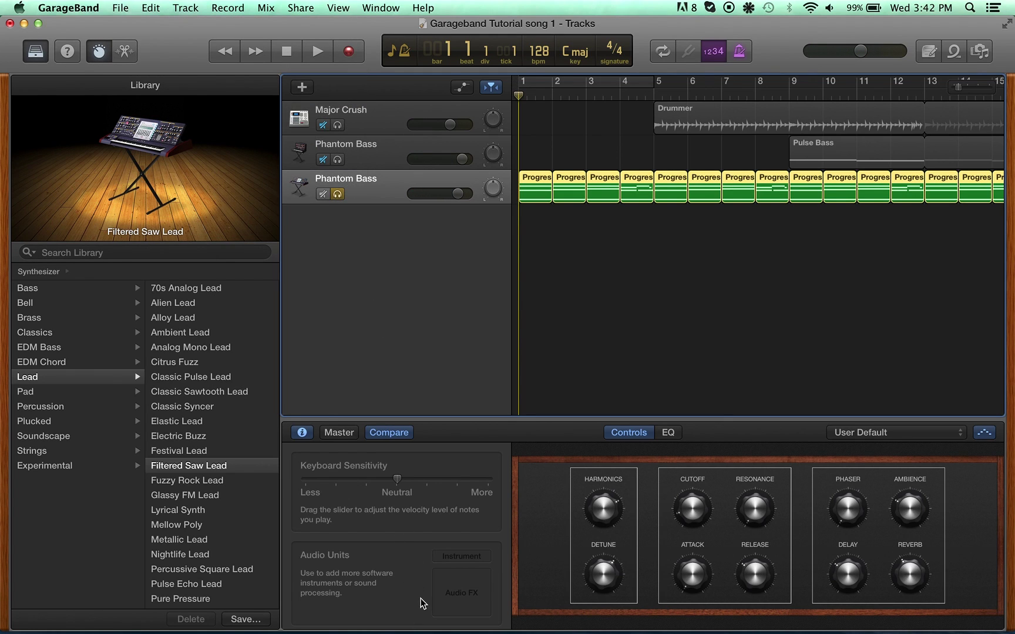
- Insert the stereo AUDelay Audio Unit on Phantom Bass, keeping existing effects
mouse_move(464, 585)
left_click(480, 581)
mouse_move(485, 594)
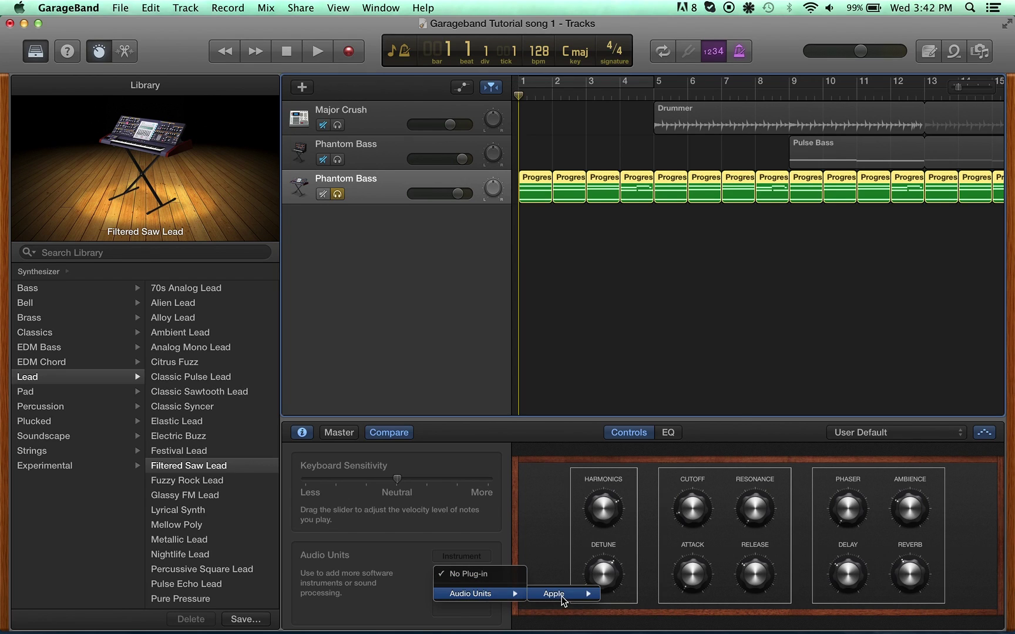
mouse_move(566, 596)
mouse_move(690, 417)
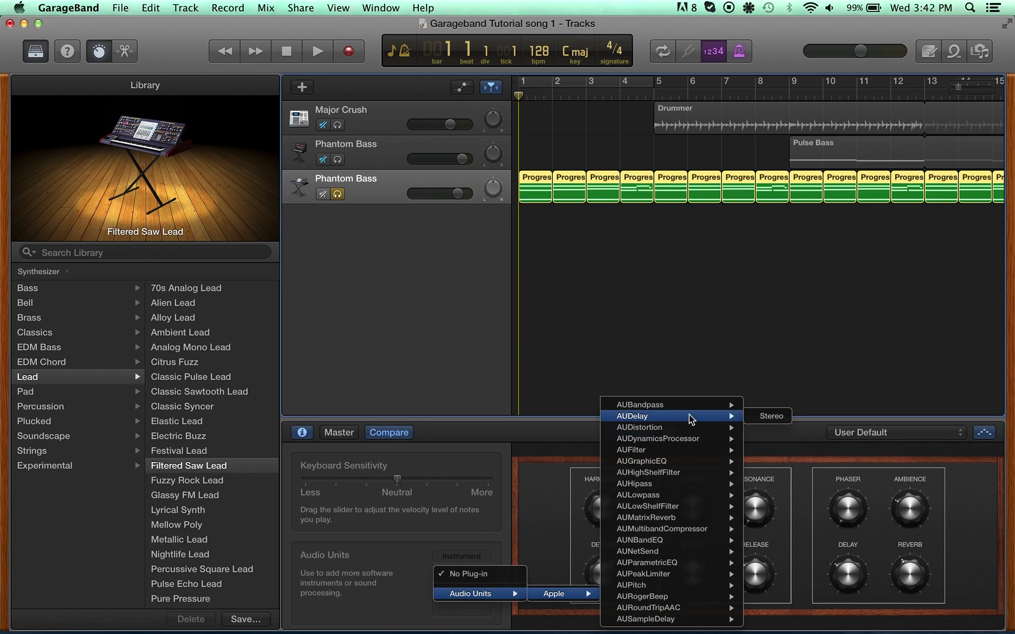
left_click(766, 416)
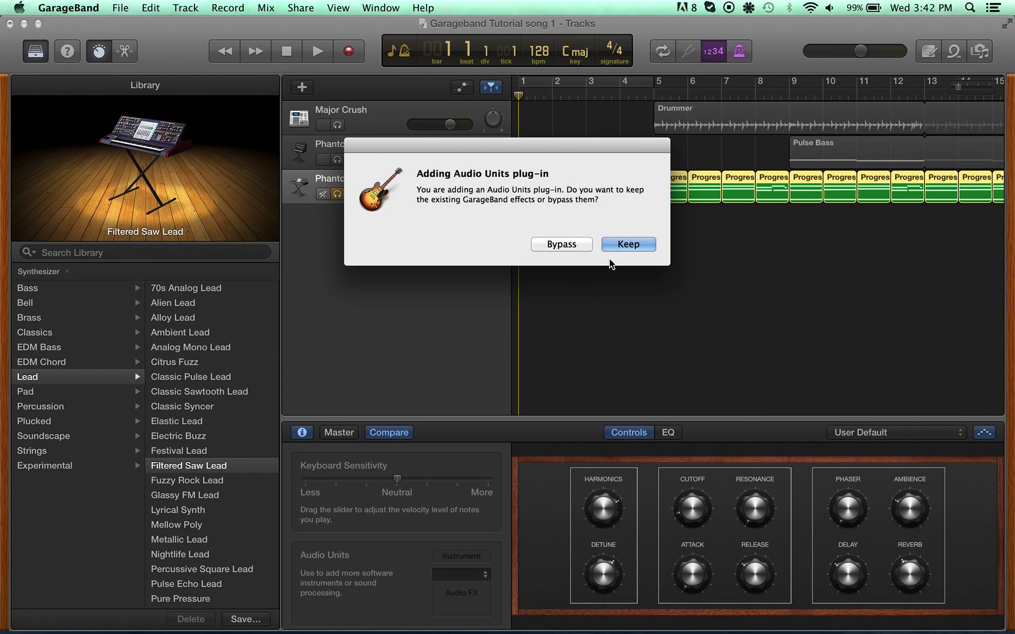
left_click(624, 245)
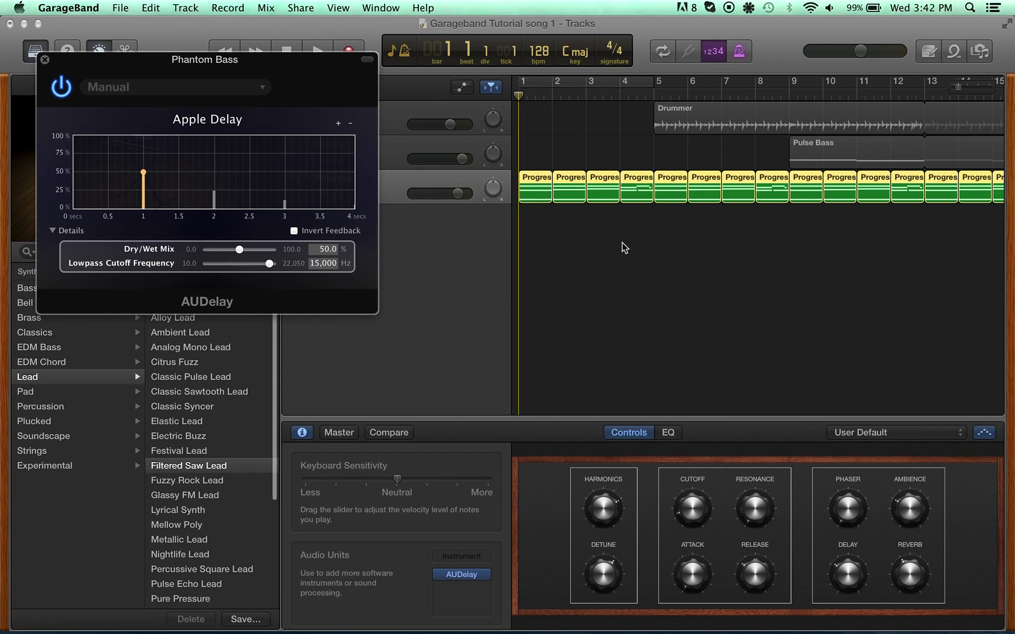
- Play the song and shorten the AUDelay delay time to about 0.42 seconds
left_click_drag(310, 57, 348, 131)
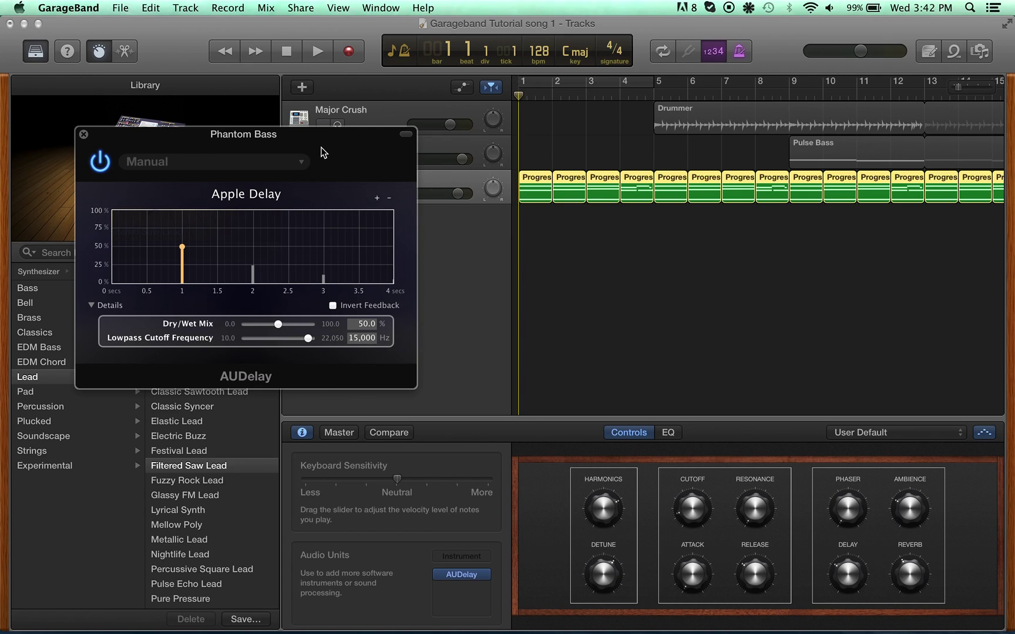
left_click(317, 51)
left_click_drag(185, 251, 135, 252)
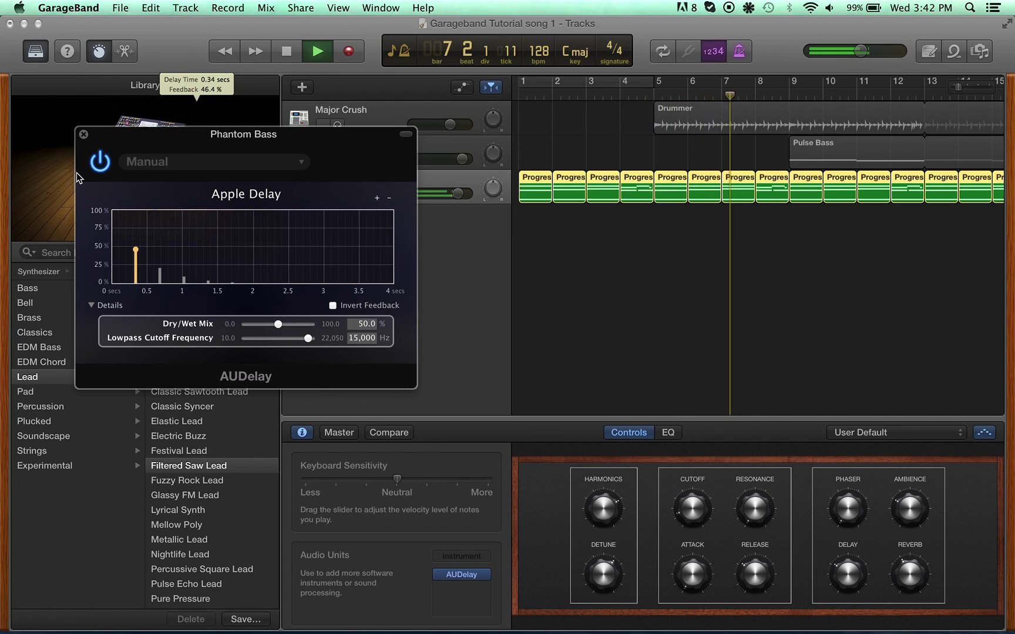
- Add a stereo AUMatrixReverb in the next Audio Units slot
left_click(84, 136)
left_click(464, 574)
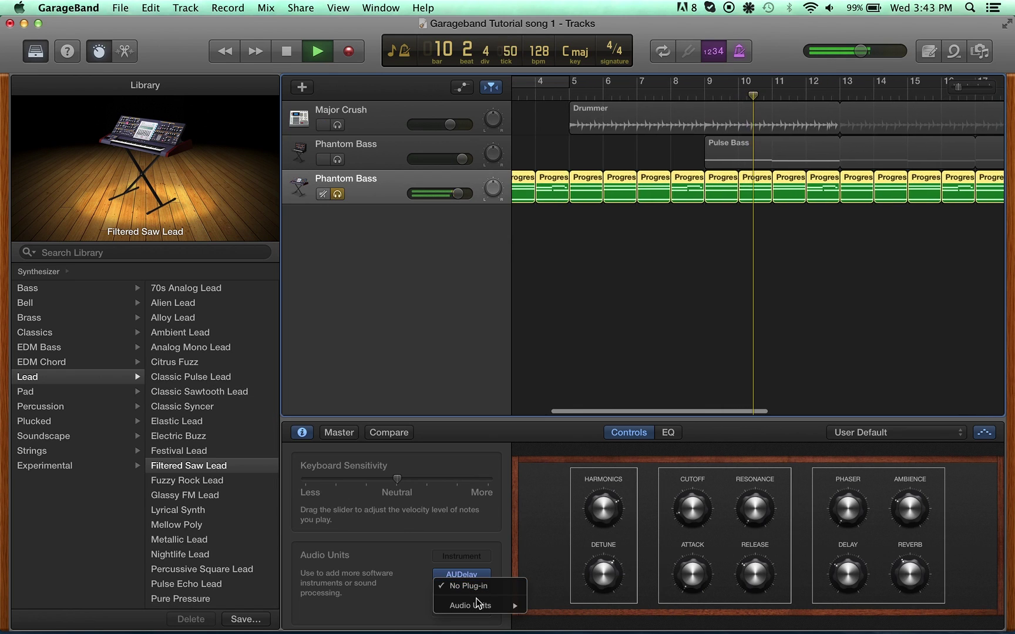
mouse_move(479, 605)
mouse_move(546, 607)
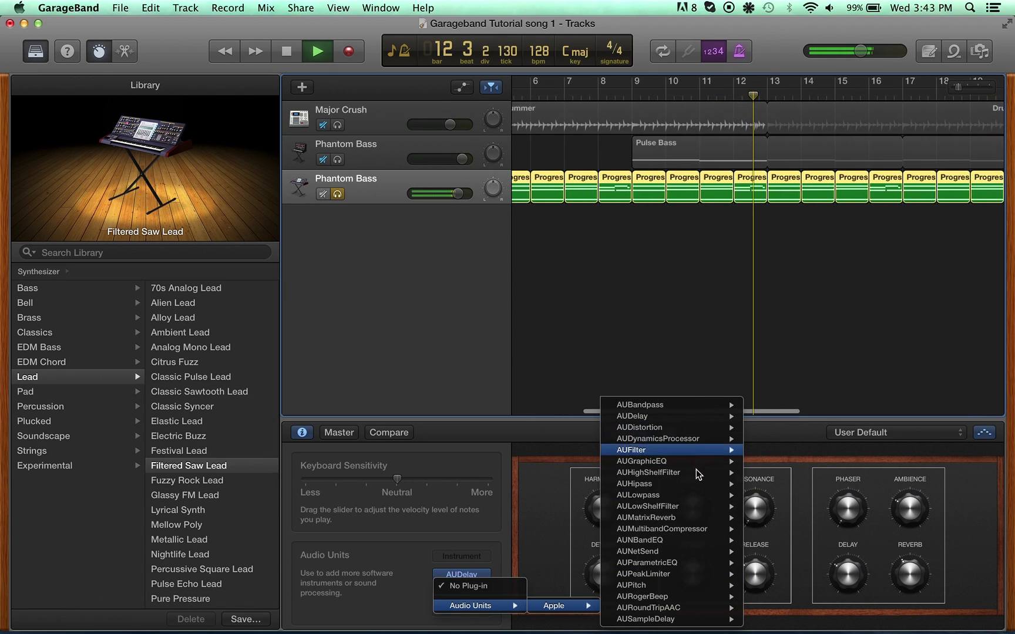
mouse_move(693, 517)
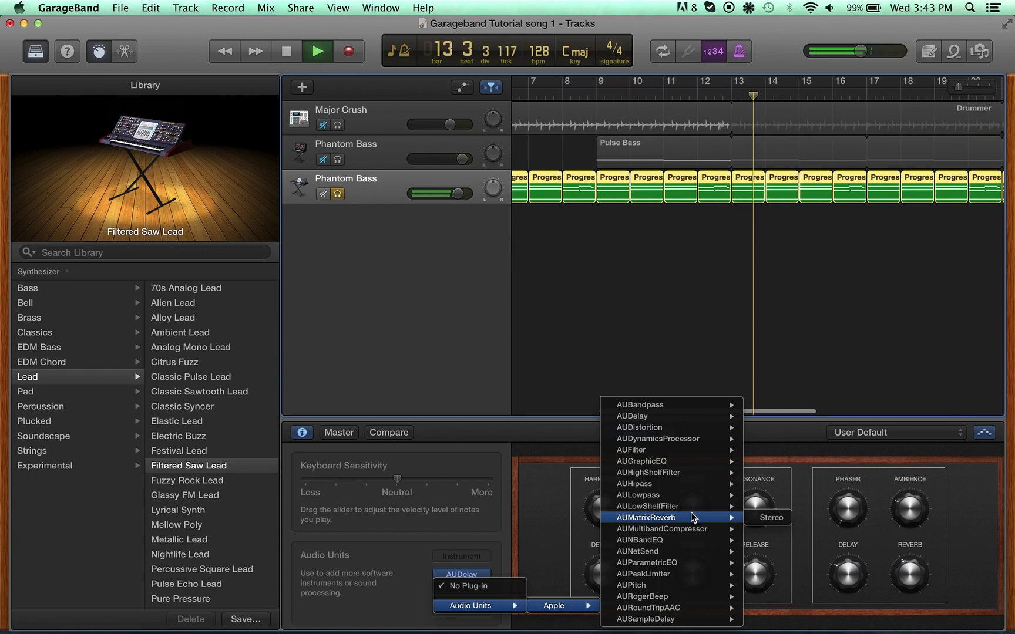
left_click(763, 518)
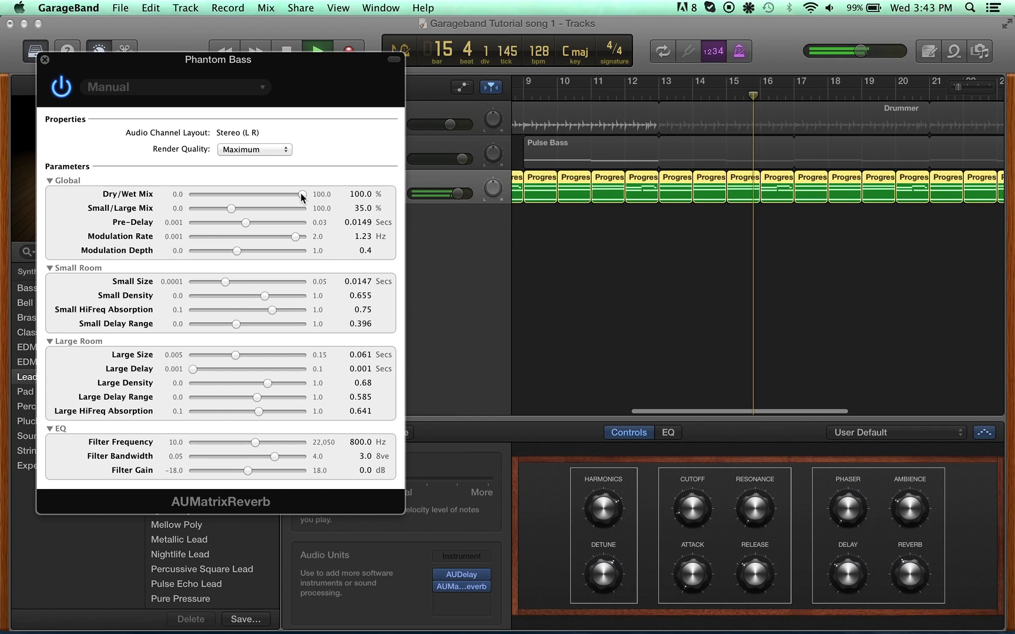
- Stop at bar 1, set Small/Large Mix to 100% and Large Size to 0.15 s
left_click_drag(296, 72, 297, 87)
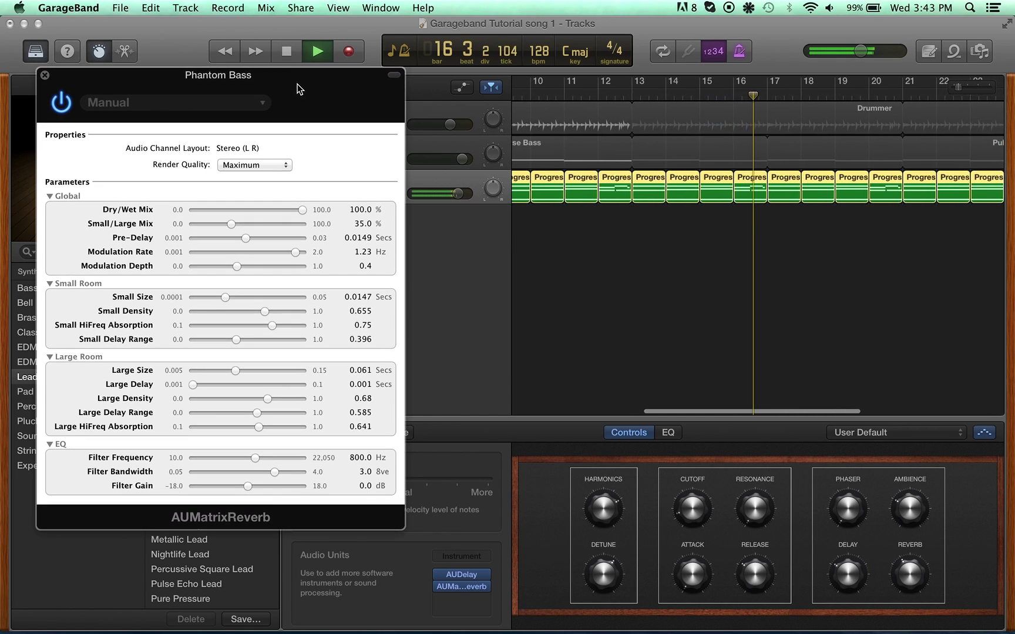
left_click(286, 51)
left_click(286, 51)
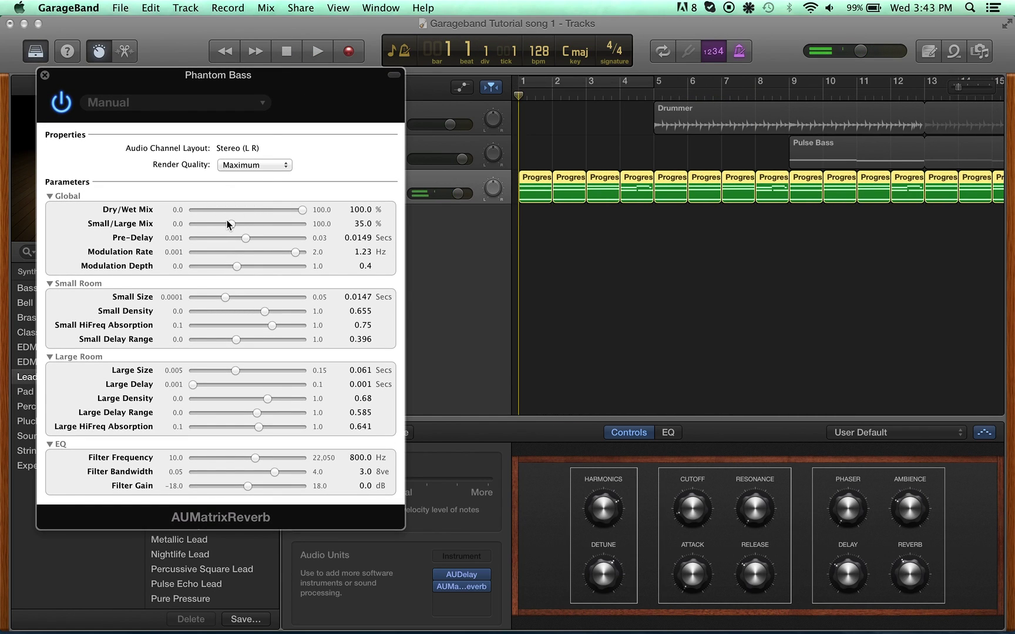
left_click_drag(229, 223, 324, 224)
left_click_drag(236, 370, 301, 371)
- Set the reverb's Dry/Wet Mix to 42.9% while listening, then close its window
left_click_drag(303, 209, 281, 208)
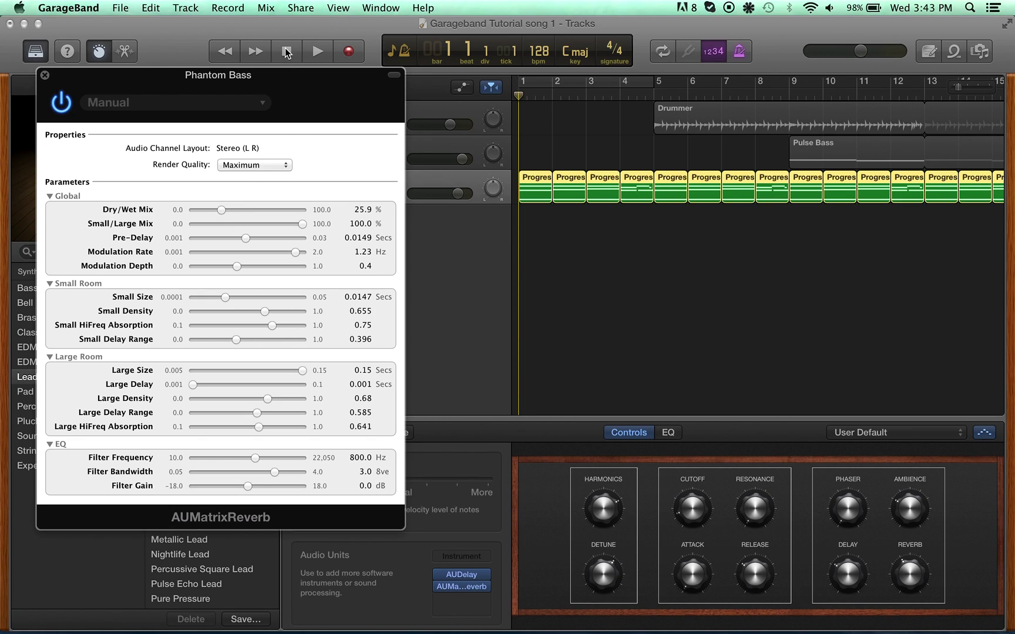
left_click(306, 47)
left_click_drag(222, 210, 239, 209)
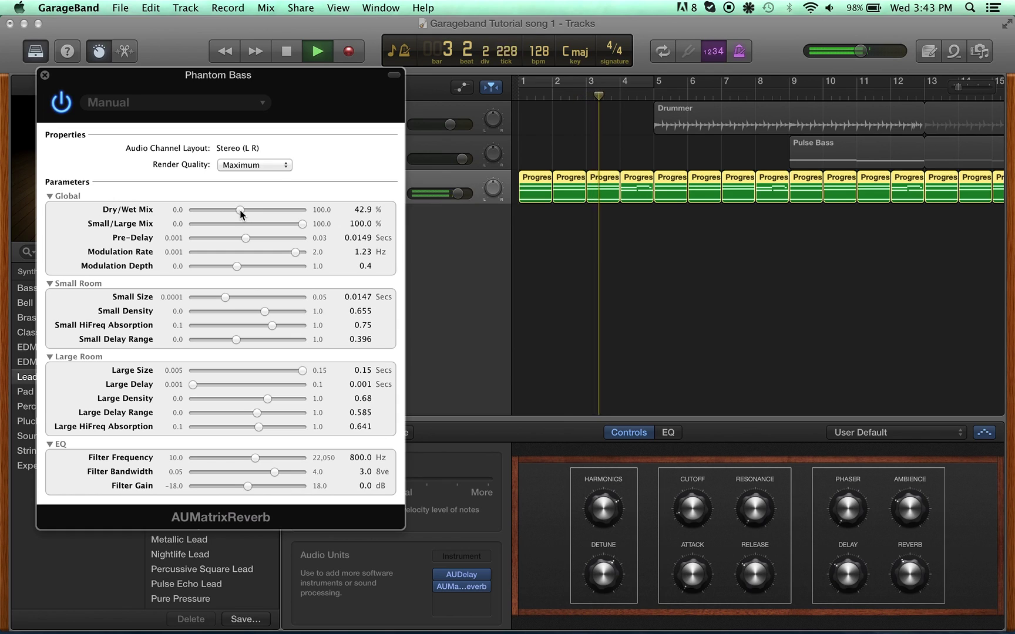
left_click(45, 75)
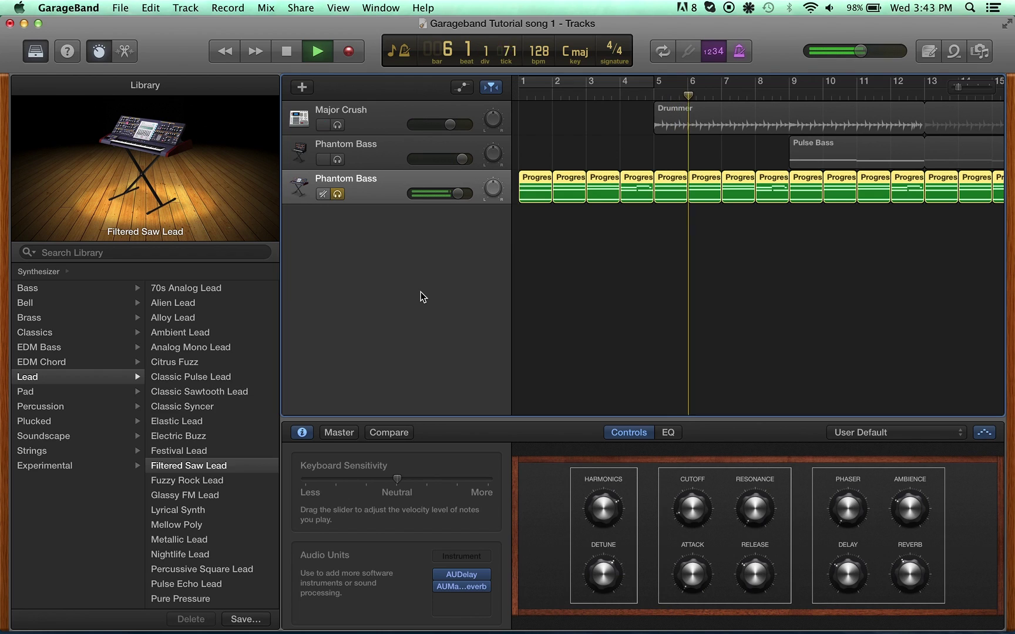
- Adjust Ambience, push the reverb Dry/Wet Mix to 56.5%, and stop at bar 1
left_click_drag(910, 509, 911, 576)
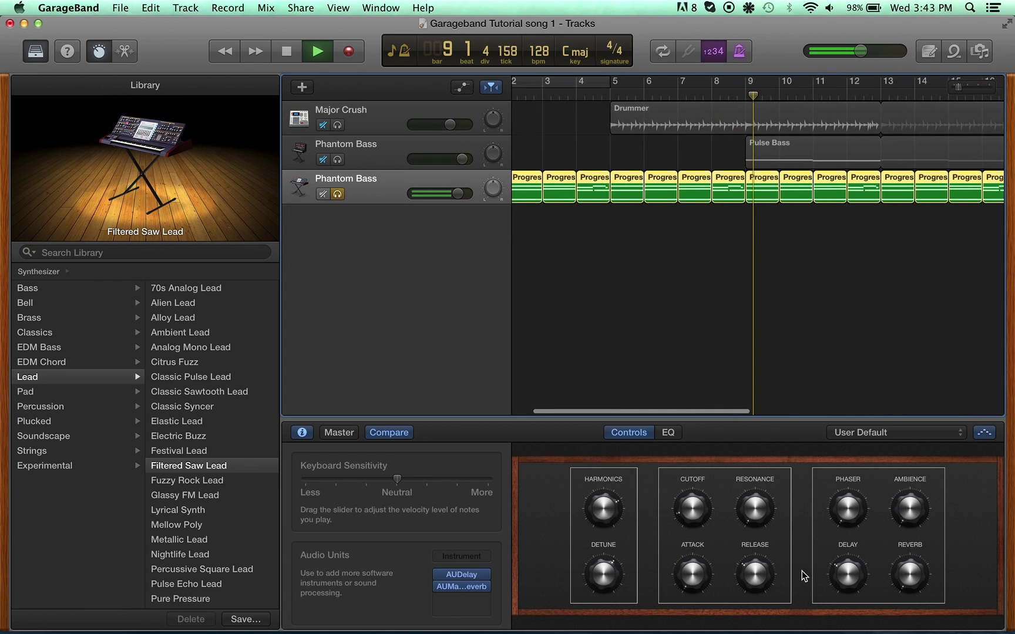
left_click(464, 589)
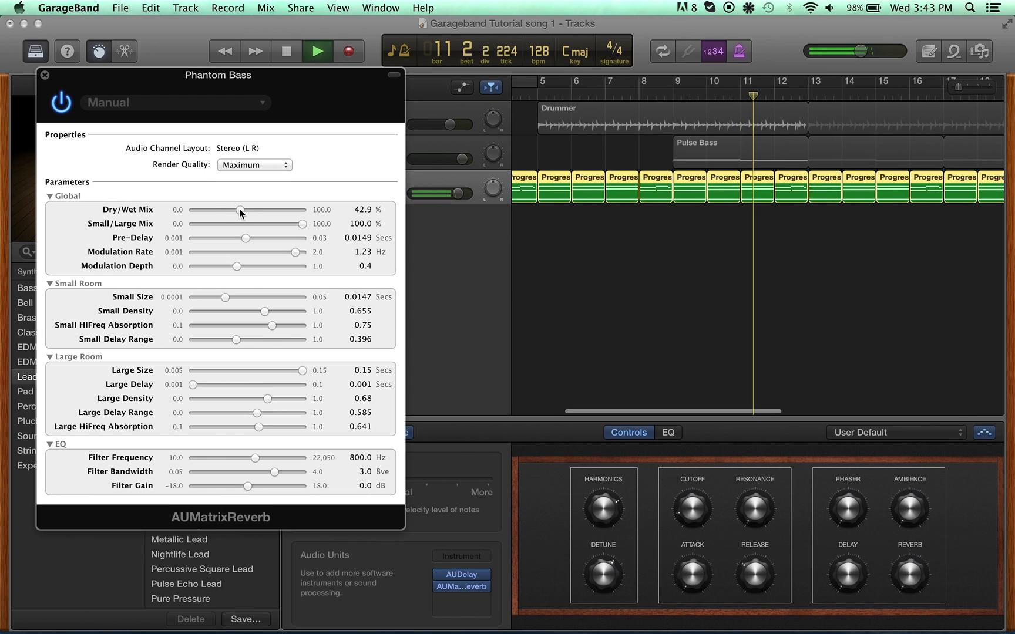
left_click_drag(239, 209, 254, 209)
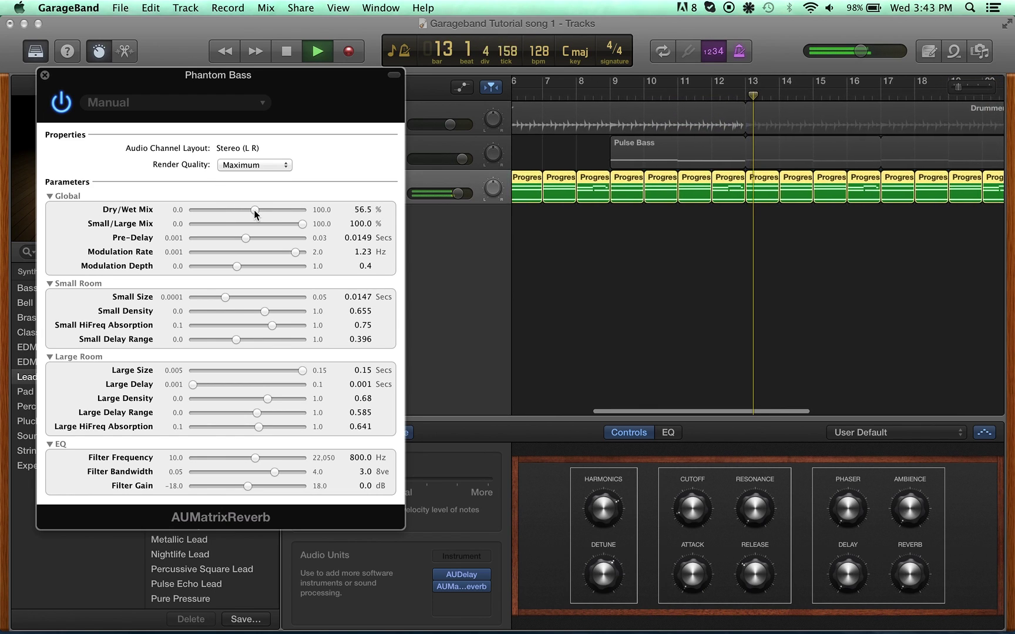
left_click(44, 75)
left_click(290, 52)
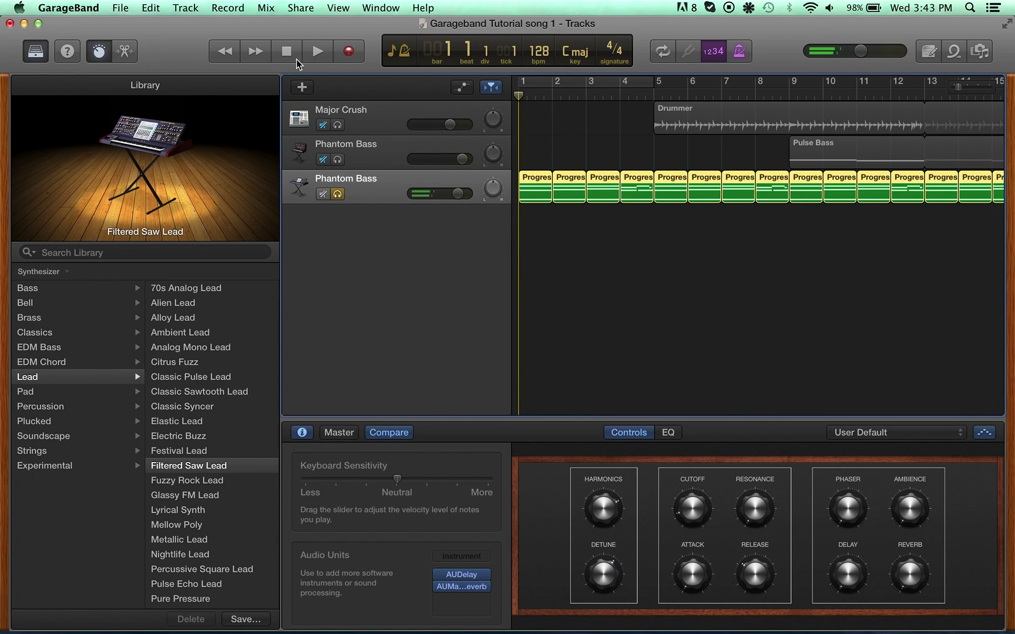
- Show automation, enable Phantom Bass Cutoff automation, and play the rising sweep through bar 9
left_click(461, 87)
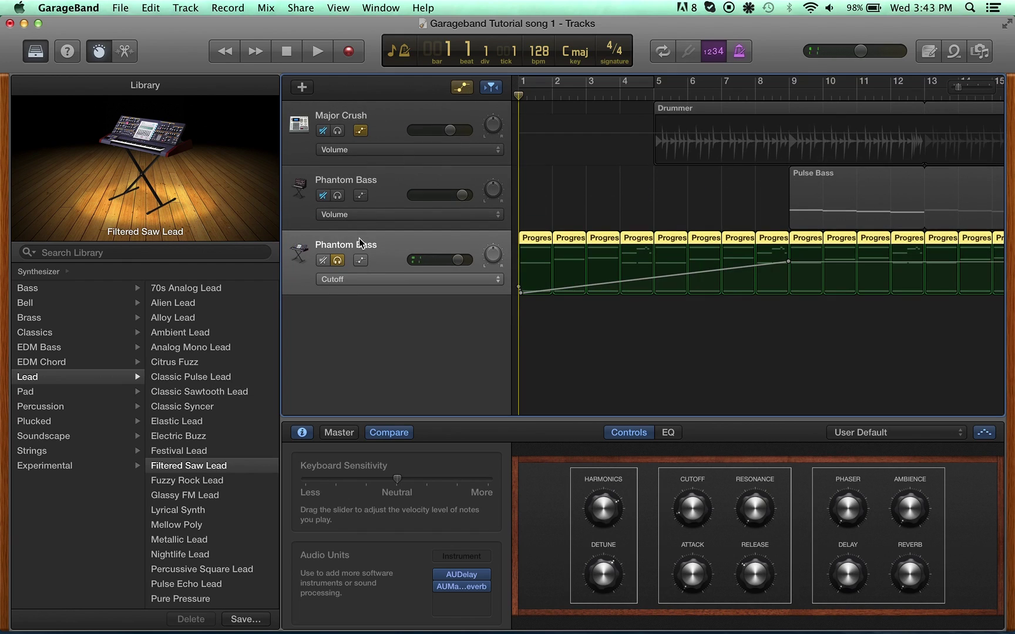
left_click(360, 260)
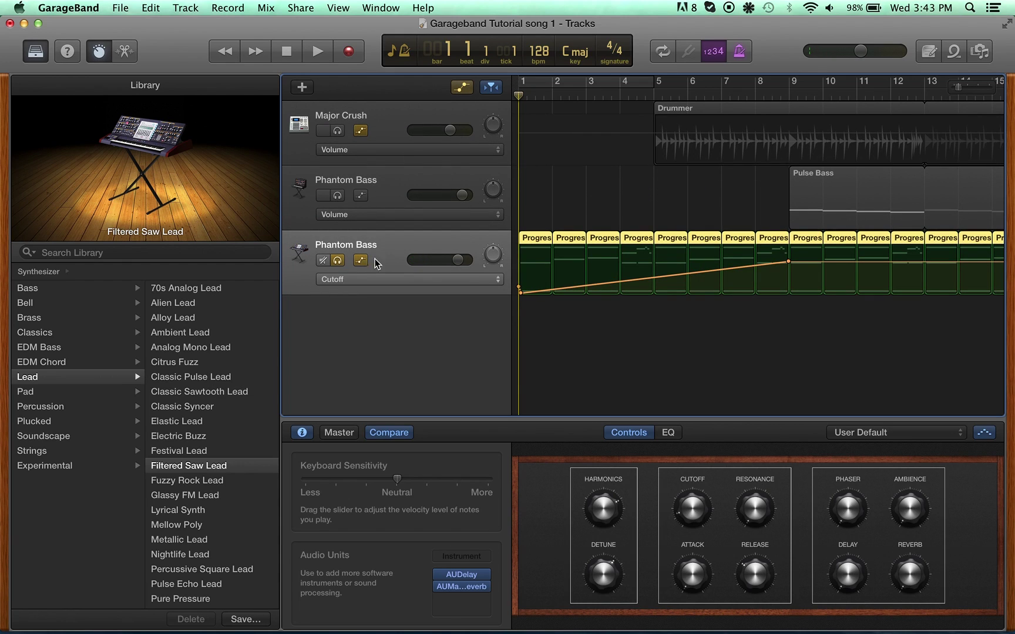
left_click(318, 56)
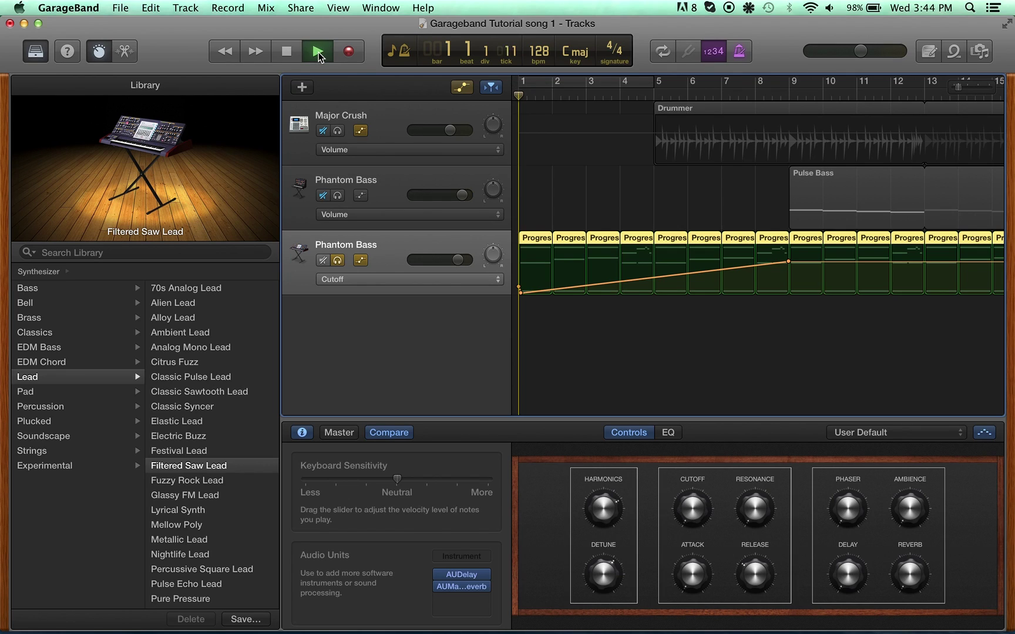
left_click(287, 53)
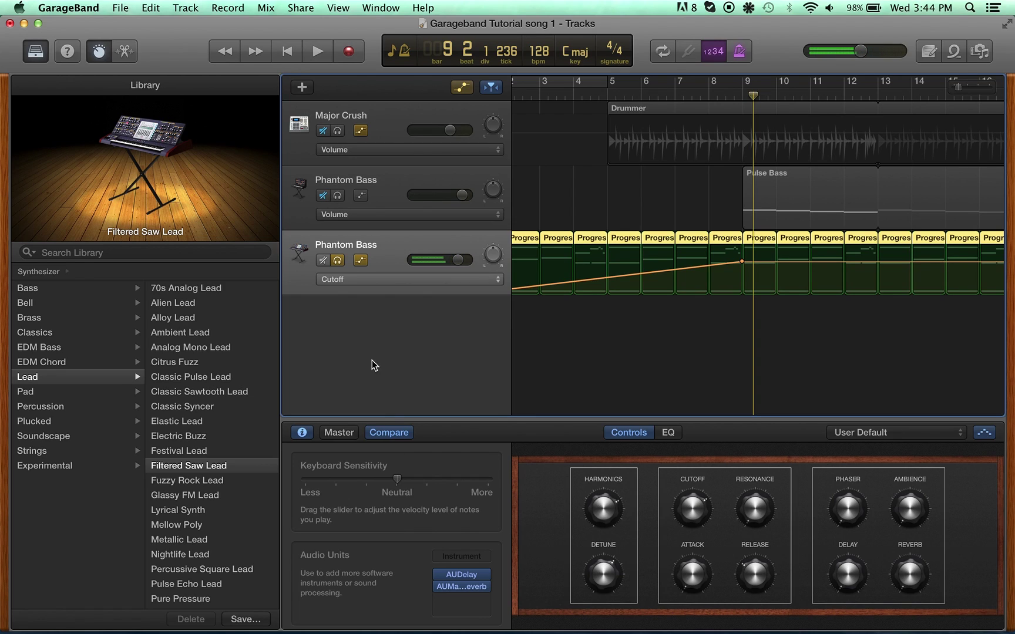
left_click(481, 558)
left_click(416, 567)
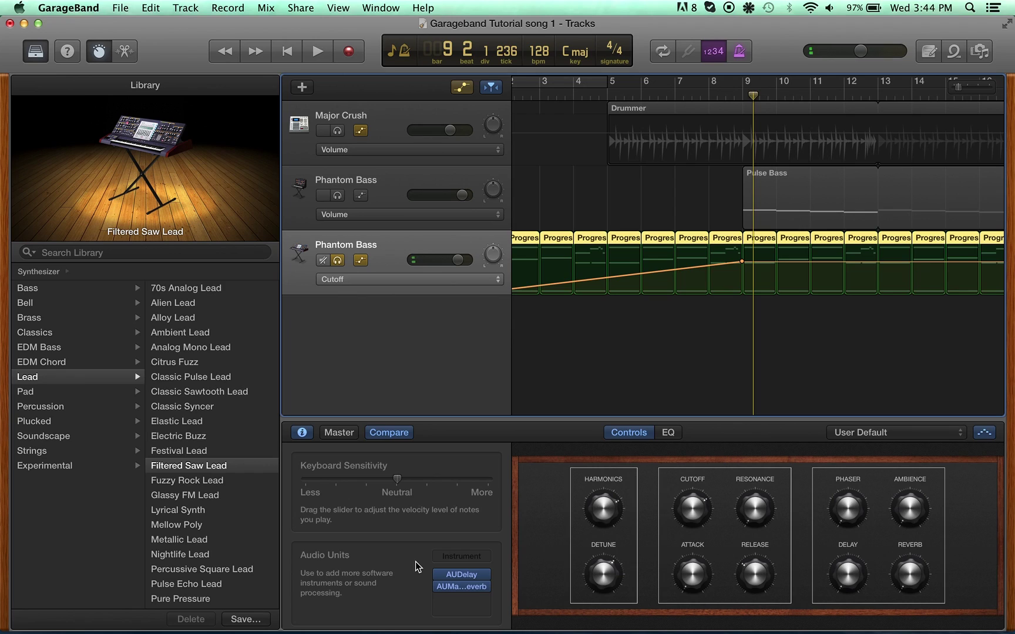